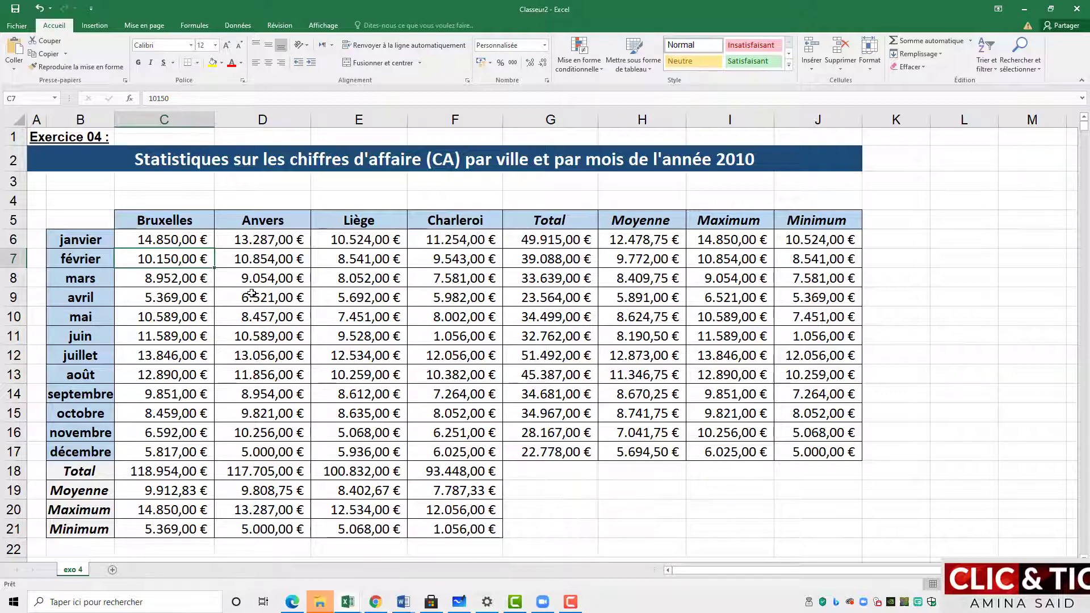
Insert a 2D clustered column chart (Histogramme groupé) of the entire sales table
click(91, 27)
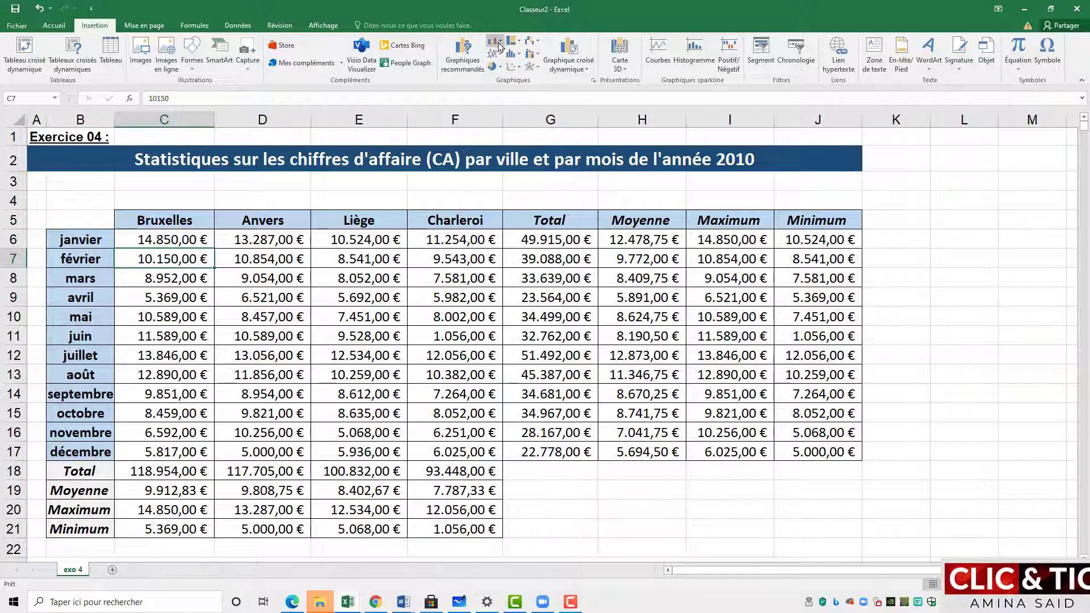
click(501, 45)
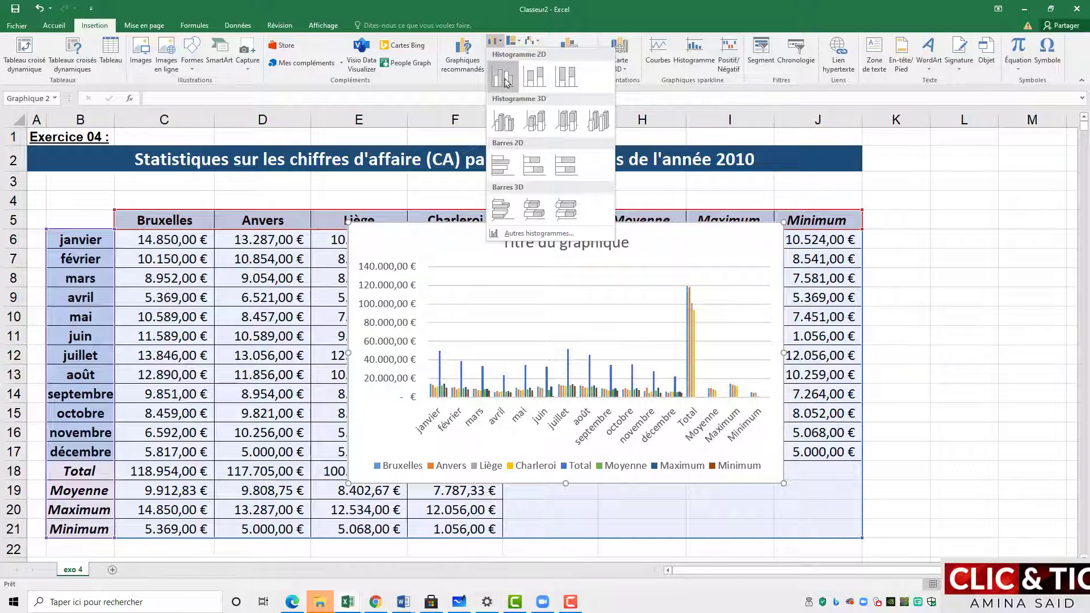
click(503, 76)
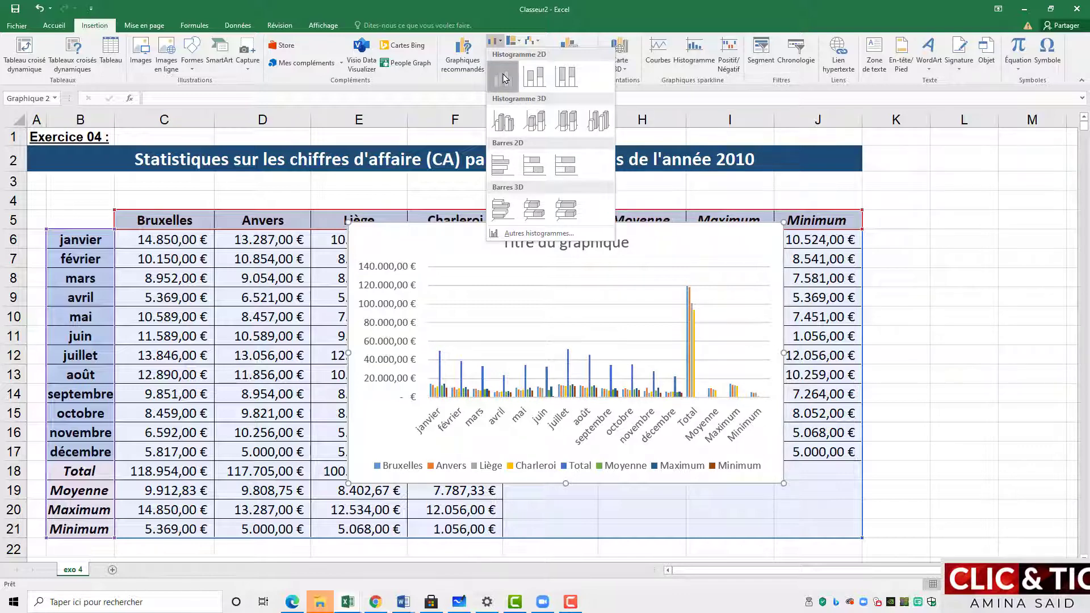
click(503, 76)
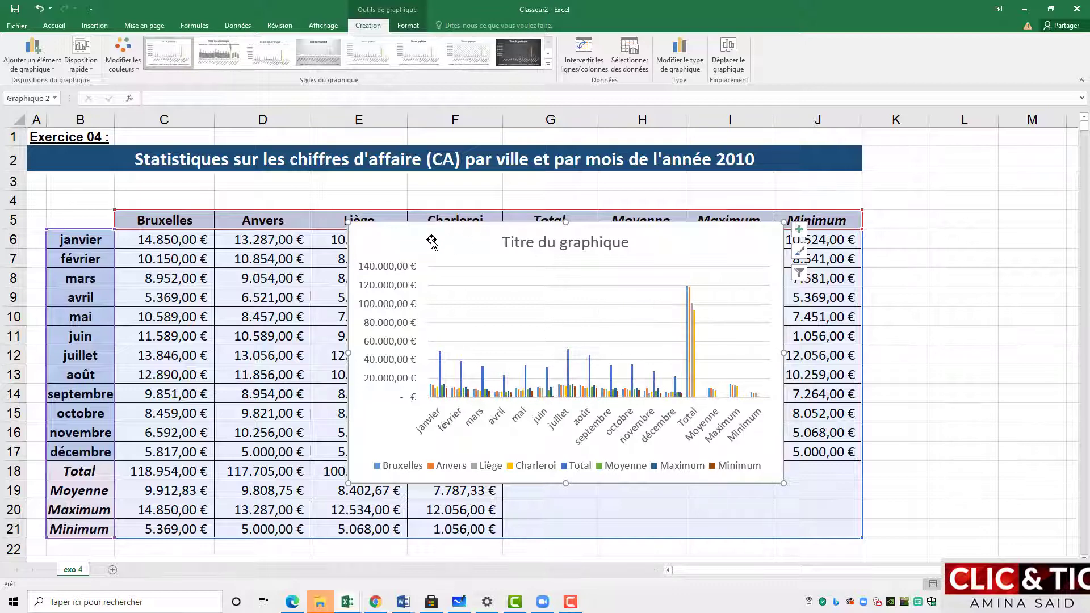
Drag the chart below row 29 under column B, clear of the sales table
mouse_move(388, 237)
mouse_down()
mouse_move(456, 504)
mouse_move(300, 331)
mouse_up()
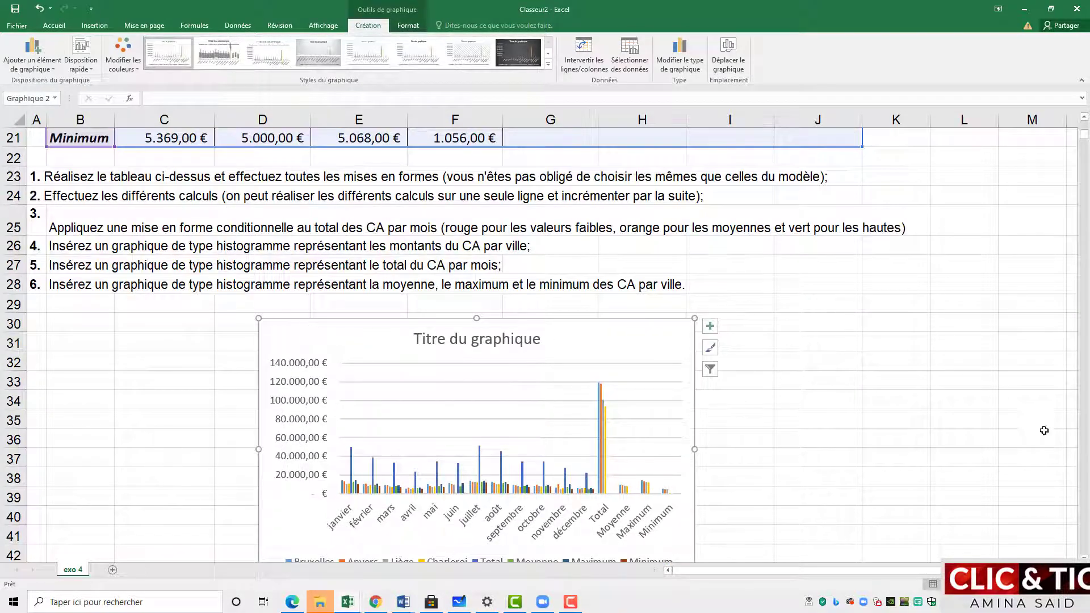
scroll(582, 482, down, 2)
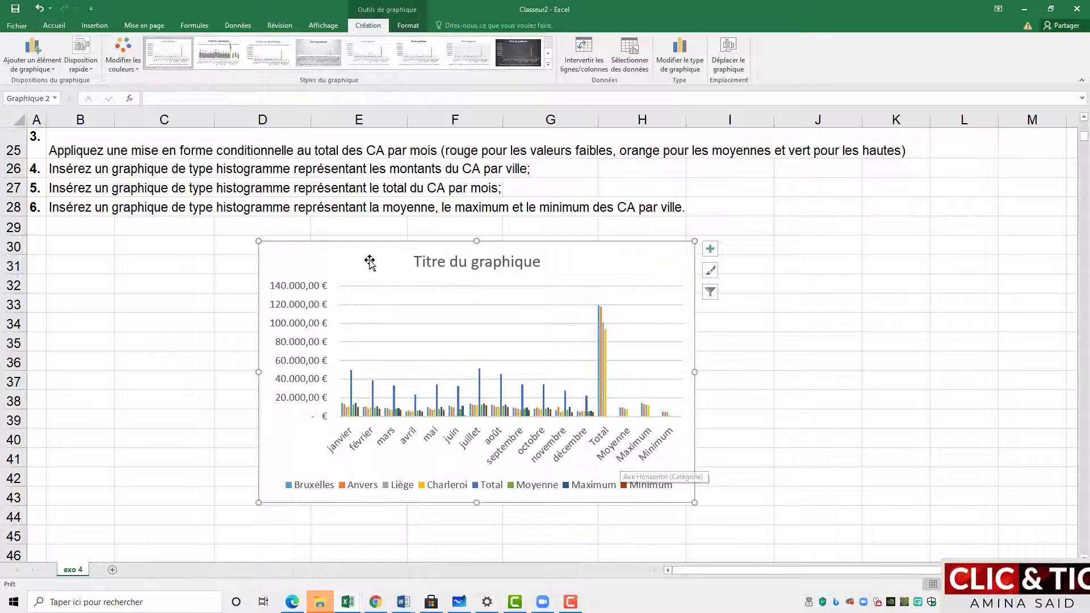
mouse_move(346, 258)
mouse_down()
mouse_move(182, 273)
mouse_move(130, 265)
mouse_up()
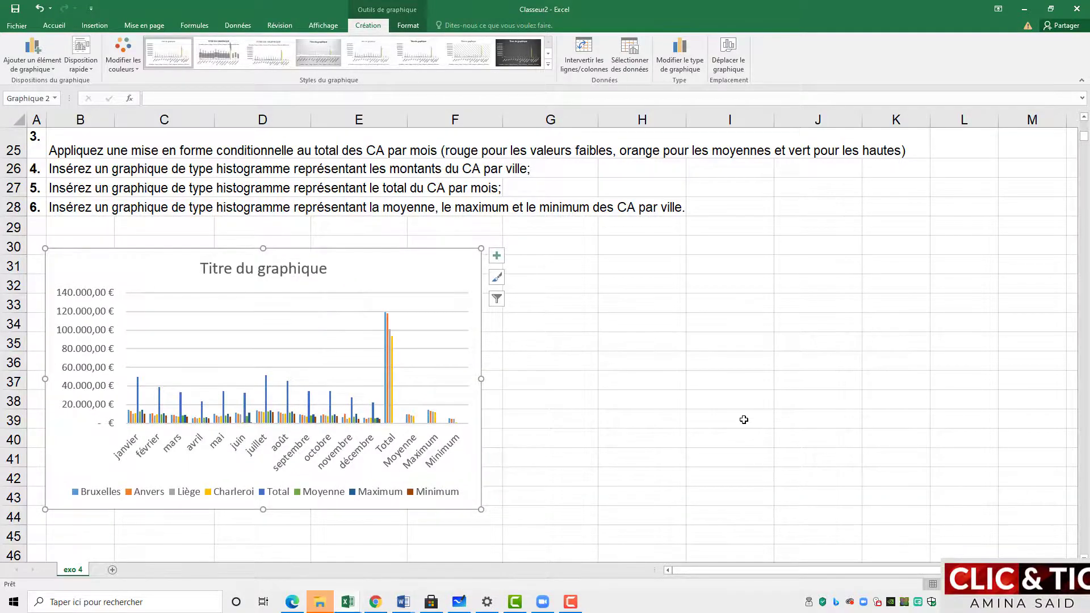
scroll(744, 419, up, 5)
scroll(743, 420, up, 2)
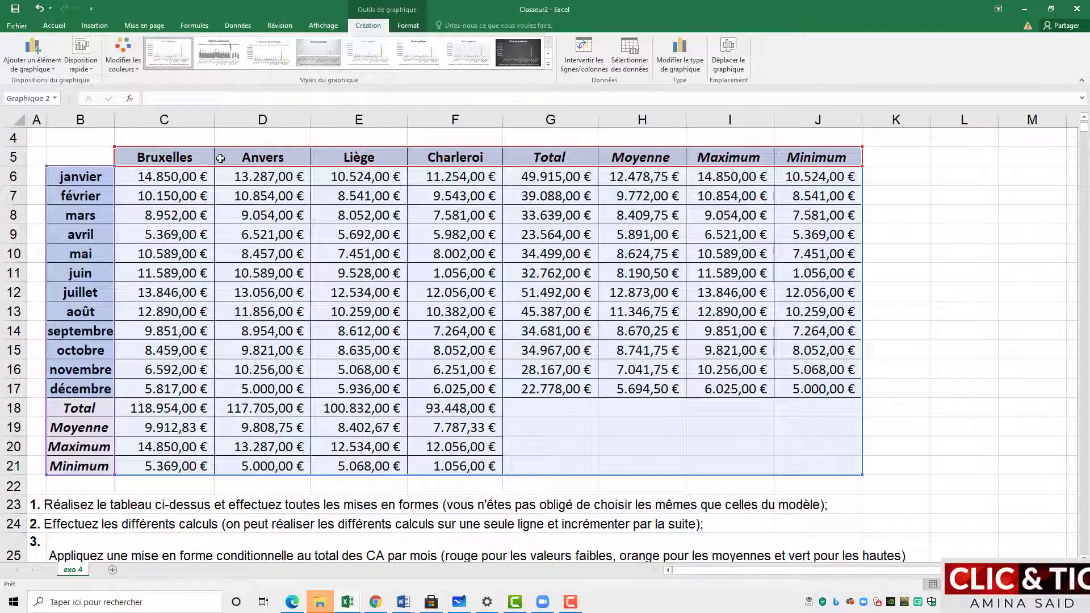
scroll(603, 358, down, 2)
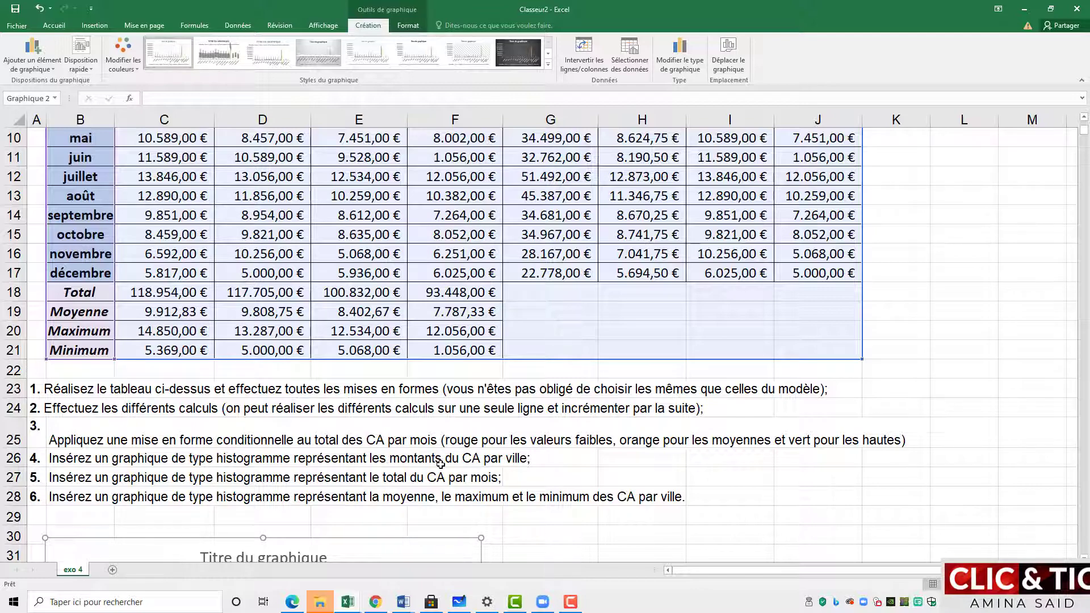
scroll(371, 319, up, 2)
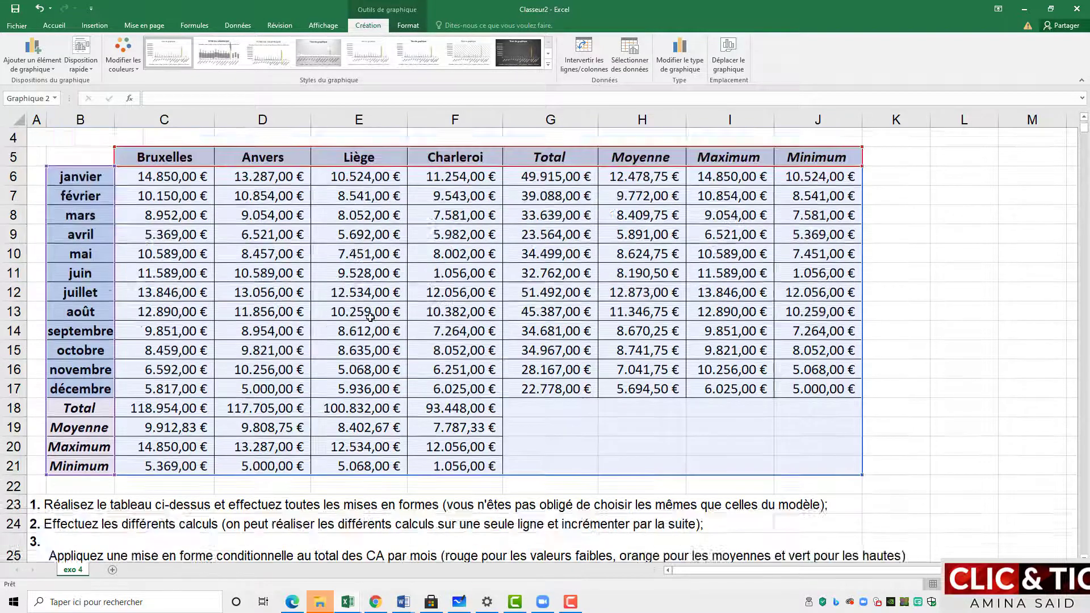
scroll(540, 324, up, 1)
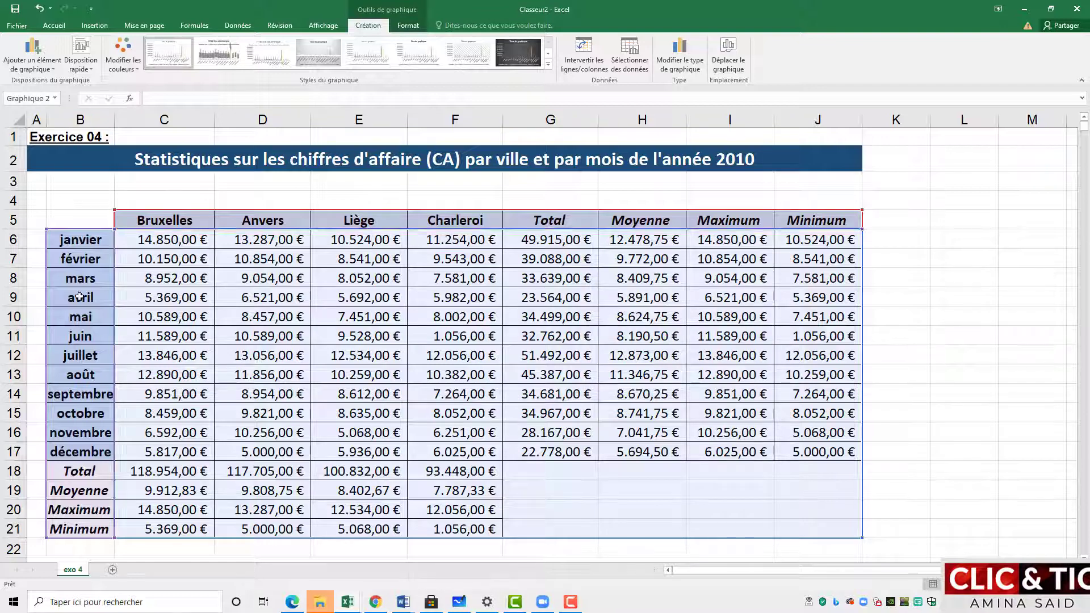
Chart B5:F17, the four cities' janvier–décembre sales, as a 2D clustered column chart
click(74, 218)
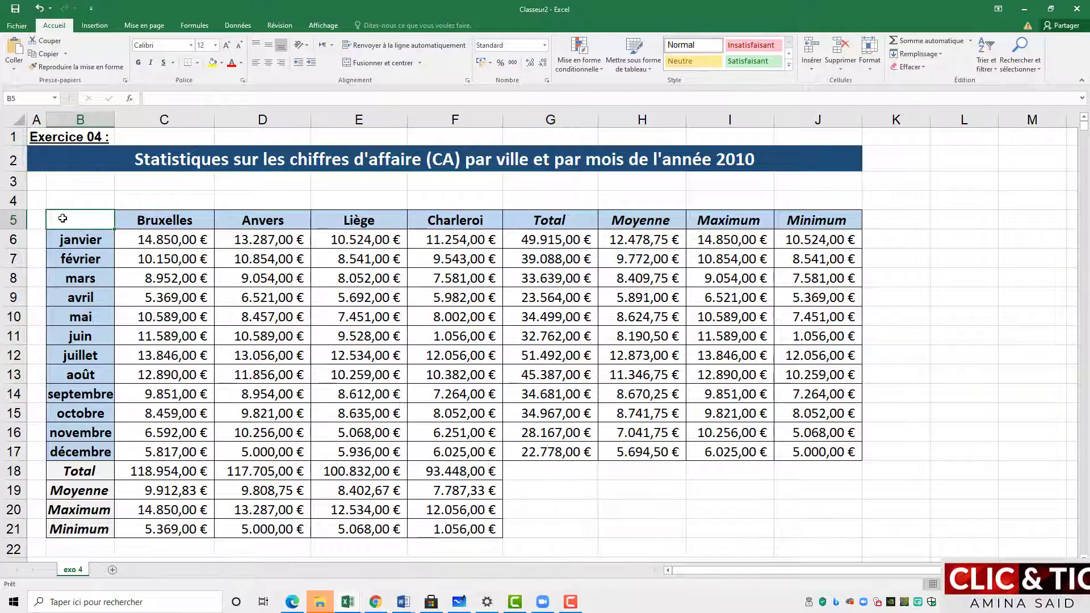
drag(97, 219, 455, 355)
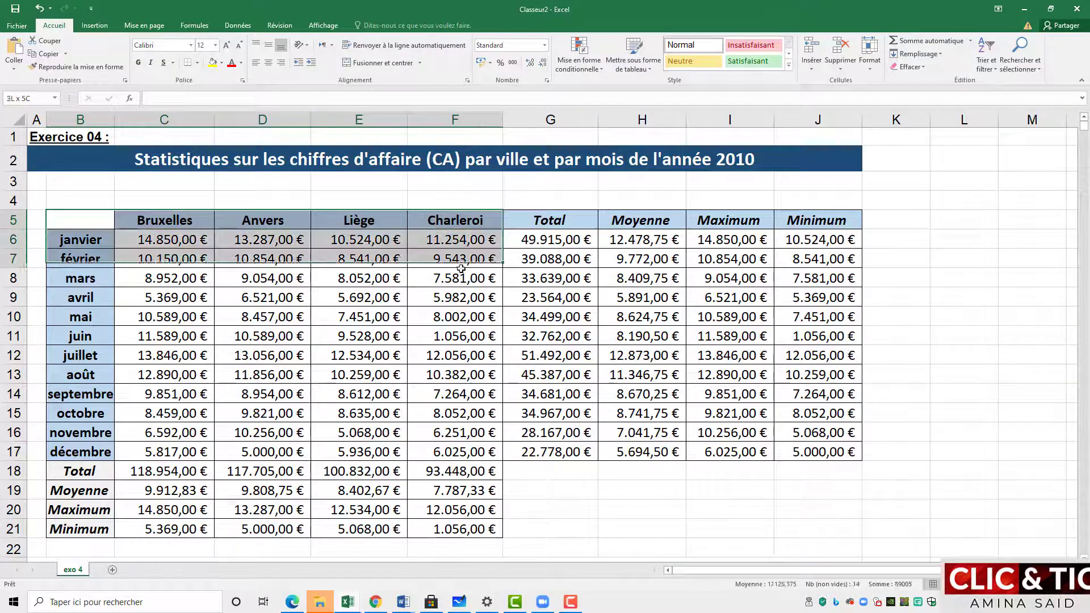
drag(456, 355, 452, 454)
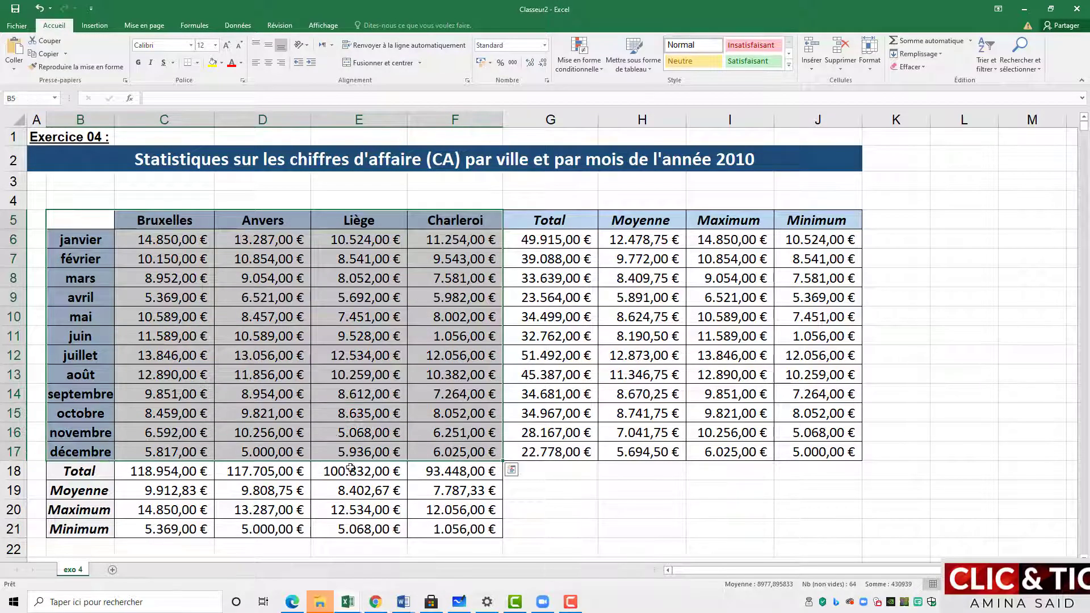
click(95, 26)
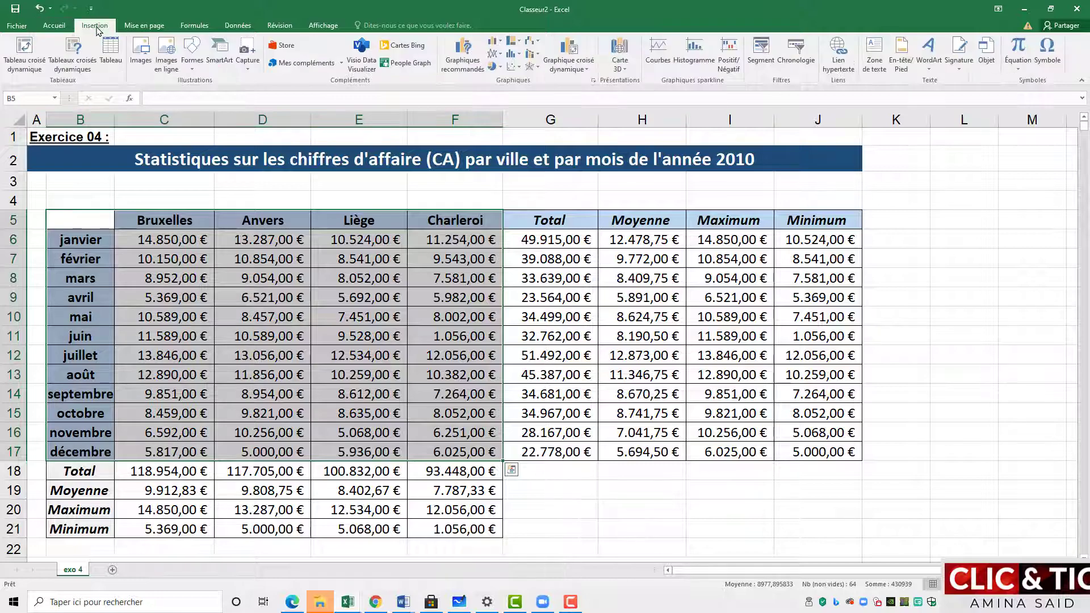
click(498, 44)
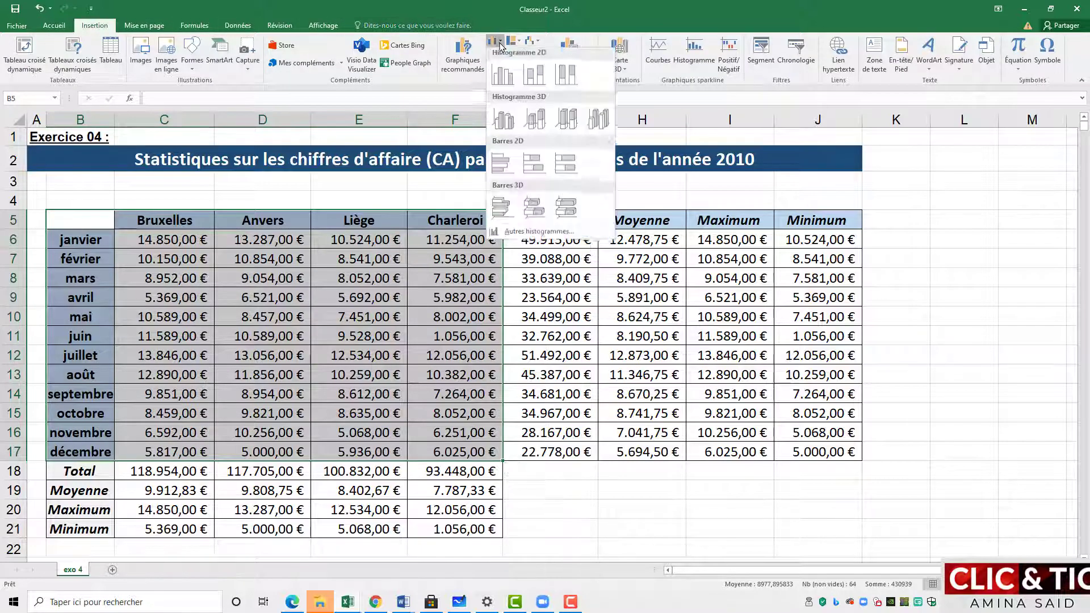
click(500, 83)
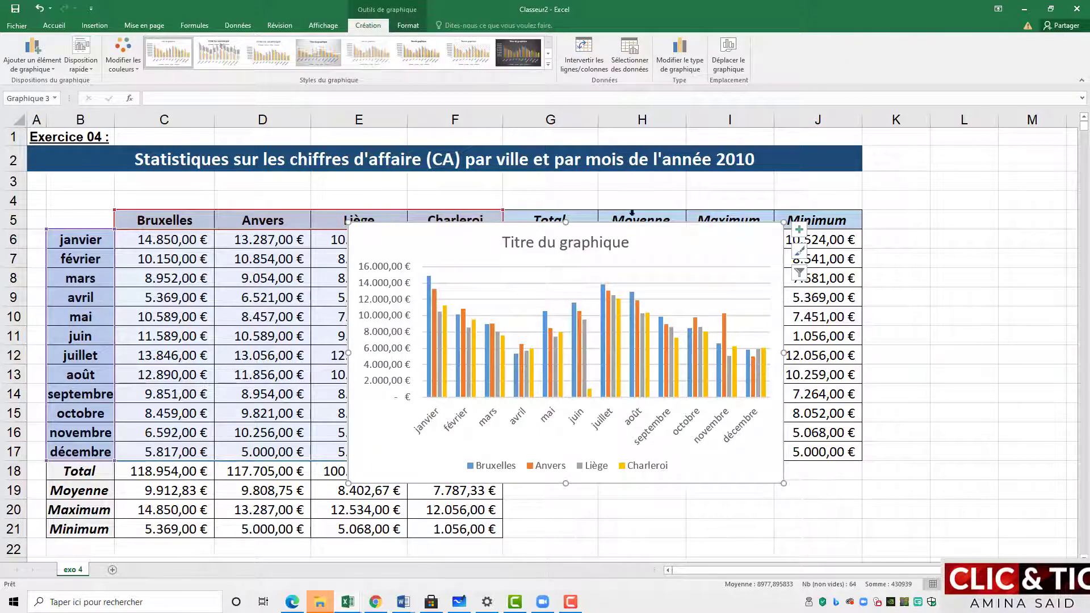
Drag the city-by-month chart beside the first chart under row 29, then deselect it
mouse_move(688, 251)
mouse_down()
mouse_move(738, 490)
mouse_move(777, 512)
mouse_move(851, 377)
mouse_up()
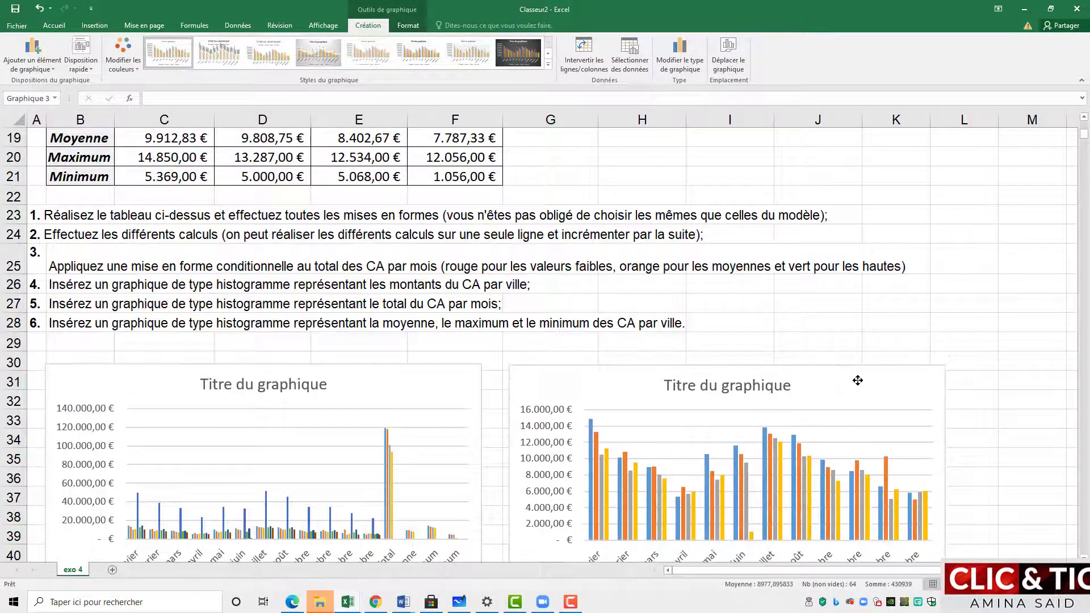
scroll(562, 468, down, 2)
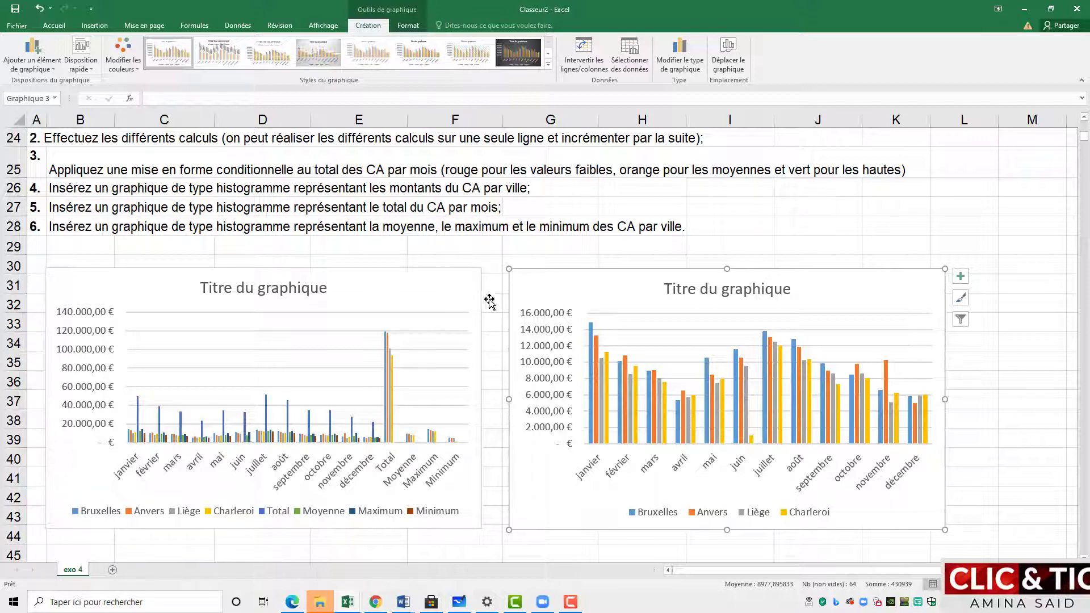
scroll(489, 299, up, 3)
scroll(491, 298, up, 1)
scroll(490, 299, up, 3)
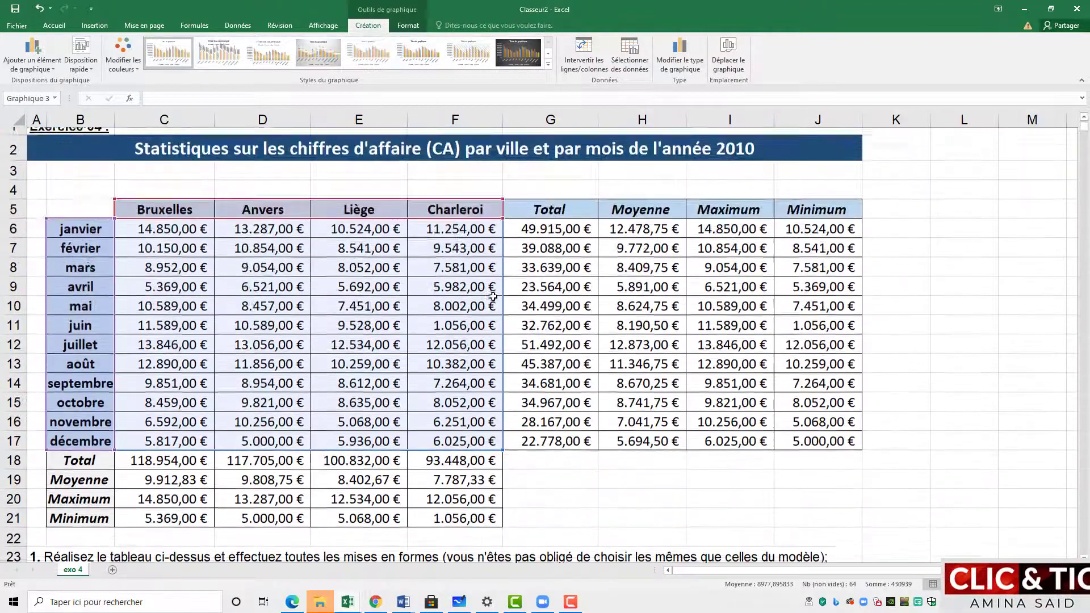
scroll(491, 298, up, 1)
click(624, 510)
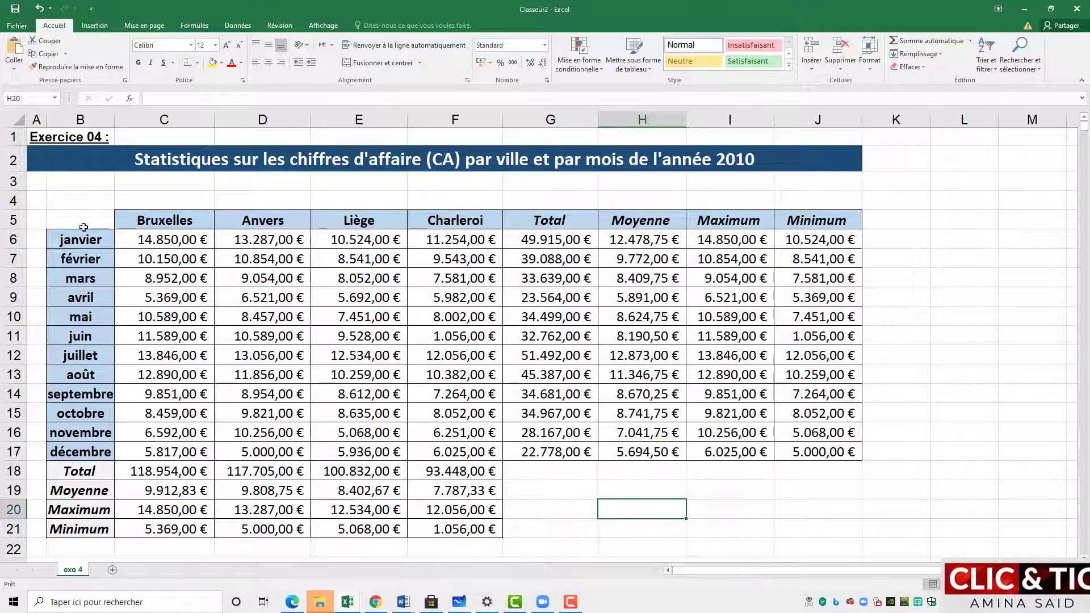
Select month names B5:B17 together with the Total column G5:G17, headers included
drag(78, 241, 79, 452)
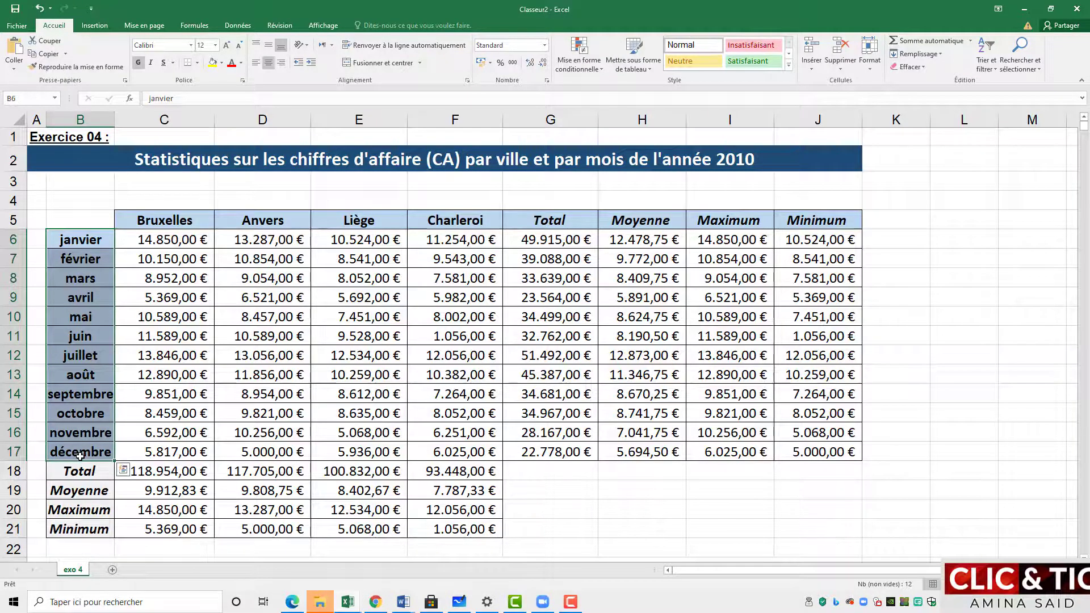
ctrl+drag(559, 259, 562, 451)
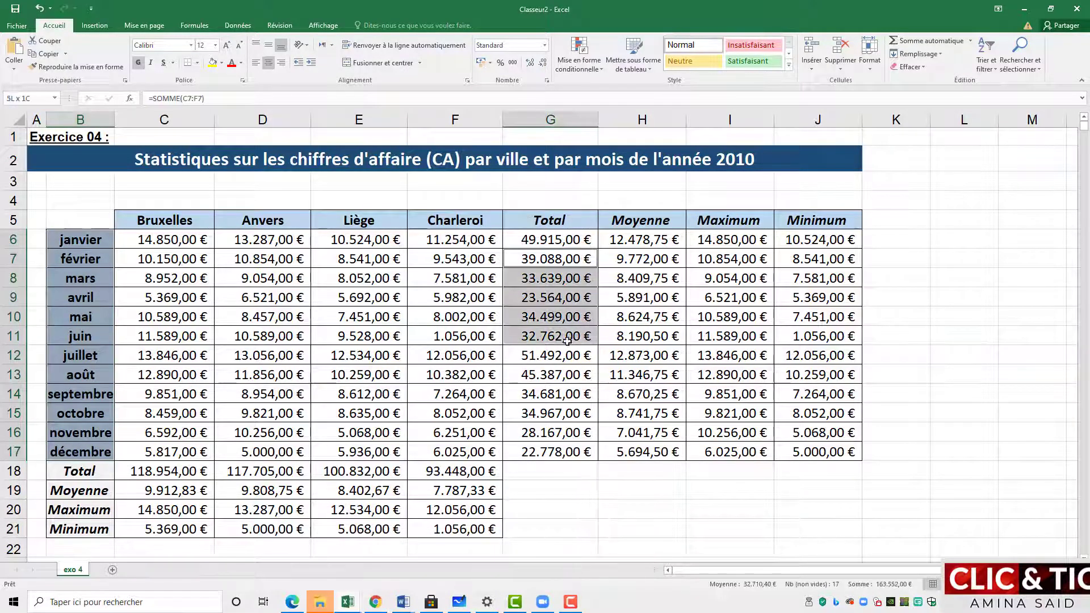
click(588, 493)
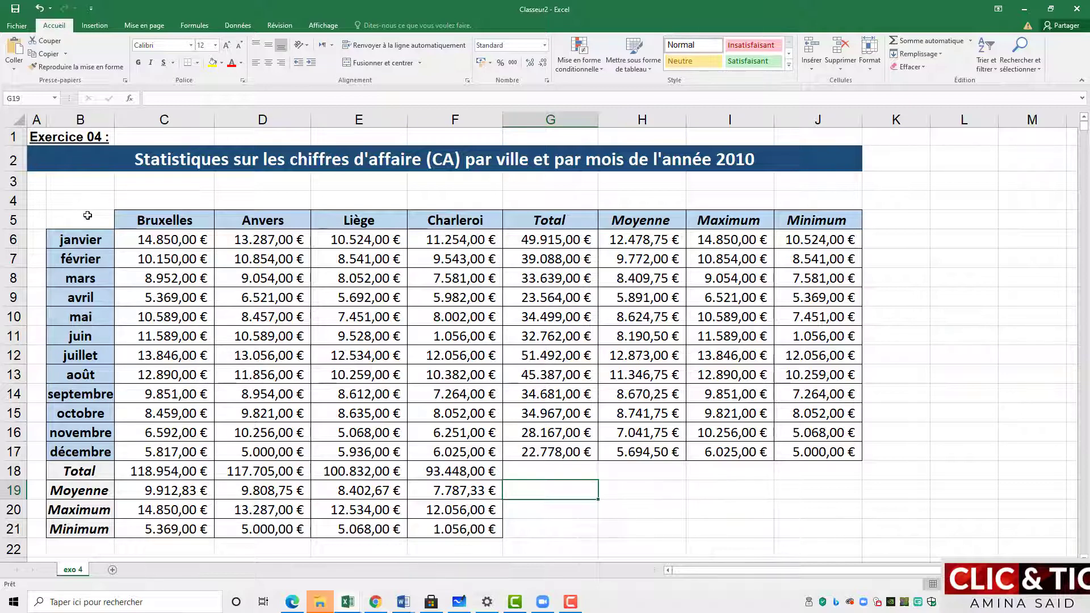
drag(87, 216, 85, 451)
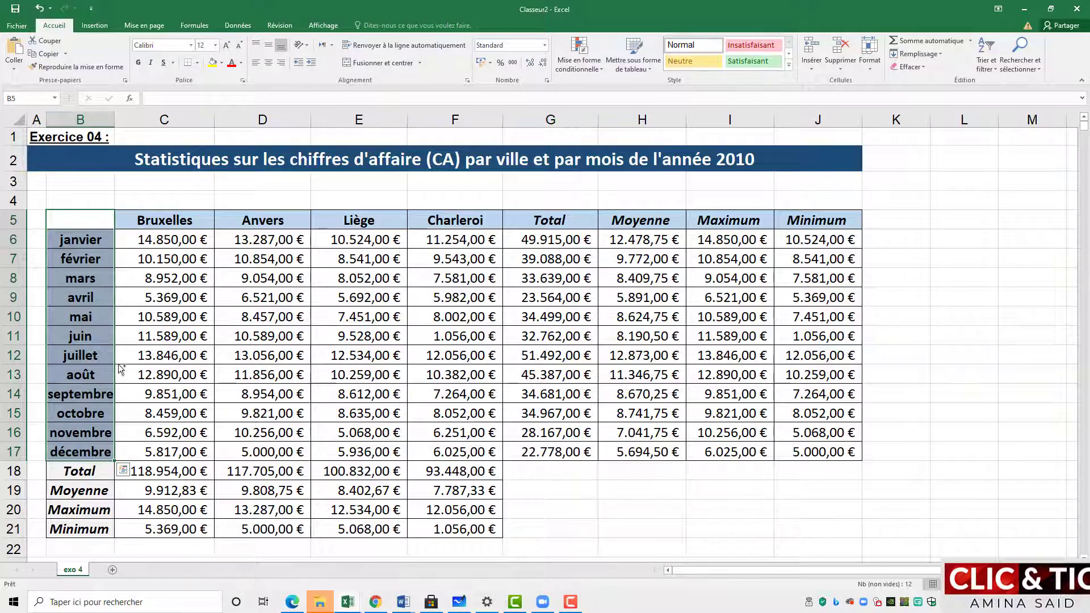
ctrl+drag(557, 219, 574, 451)
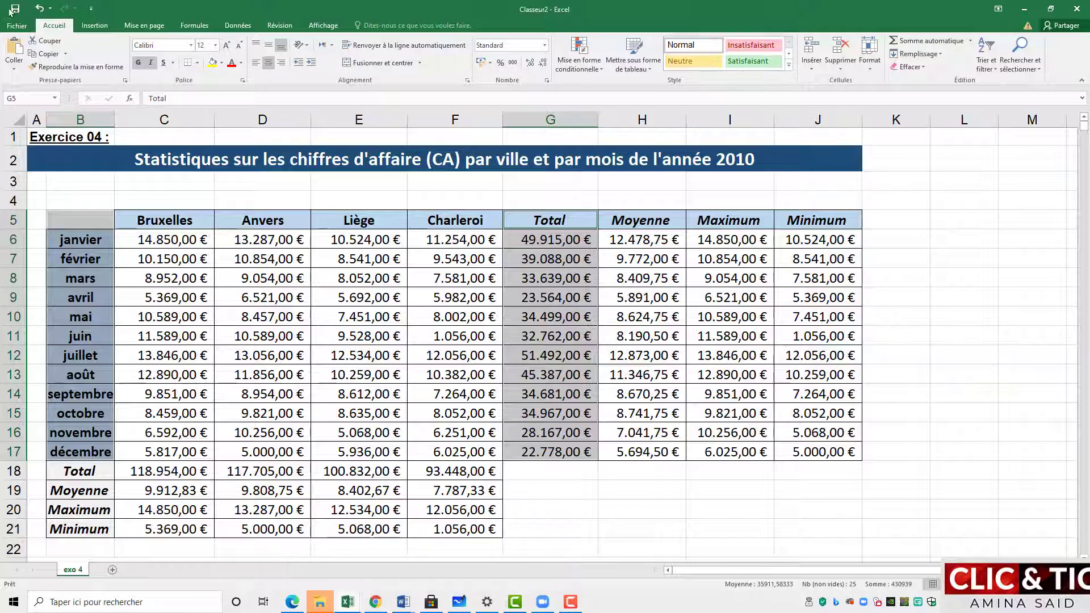
Chart the monthly totals as a 2D clustered column chart and drag it below the first chart
click(91, 25)
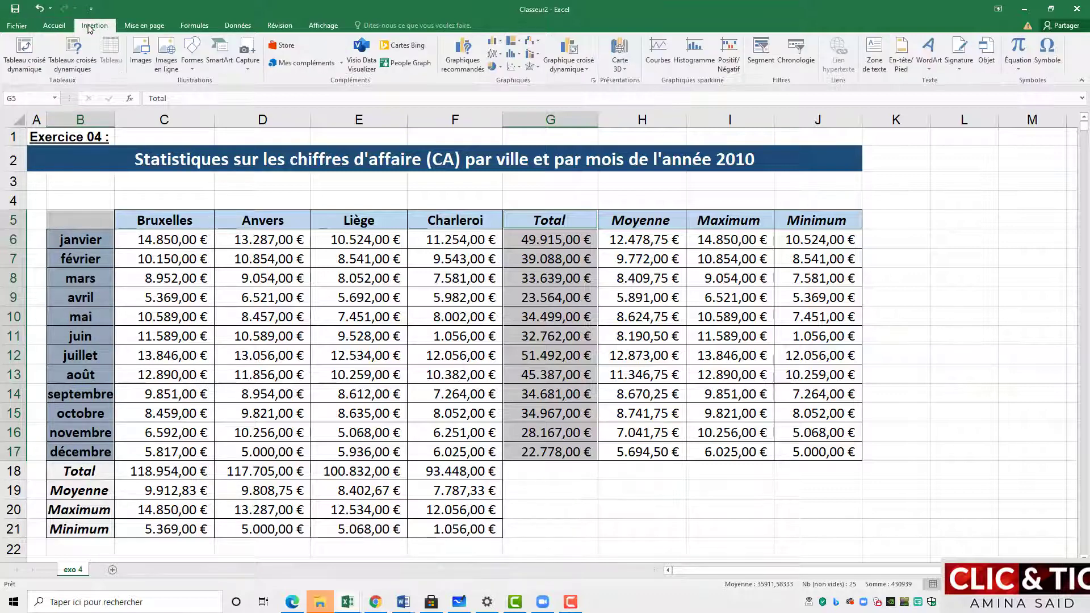
click(495, 42)
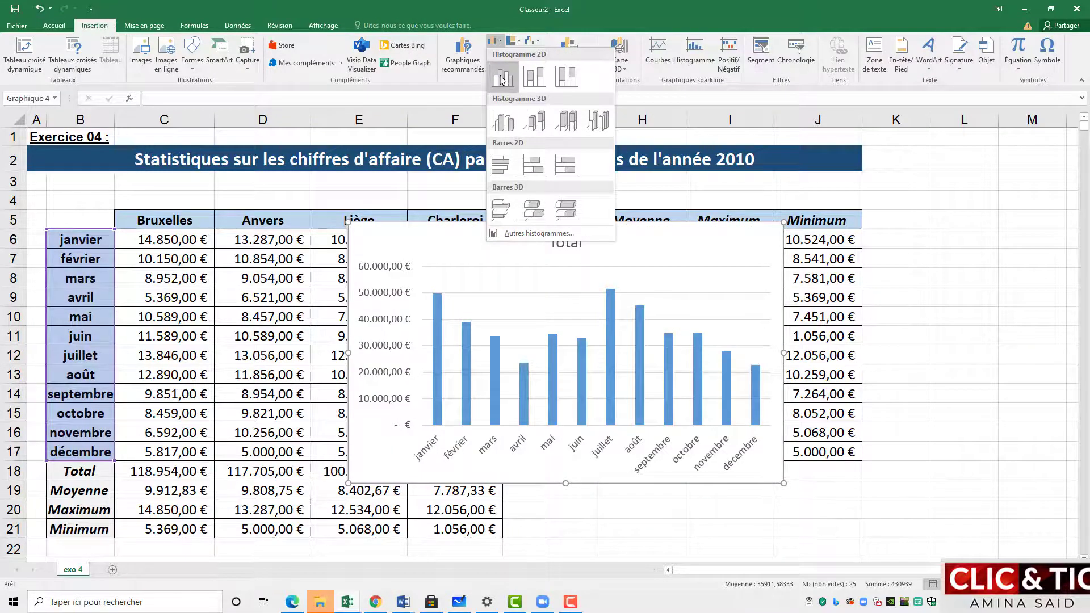
click(502, 80)
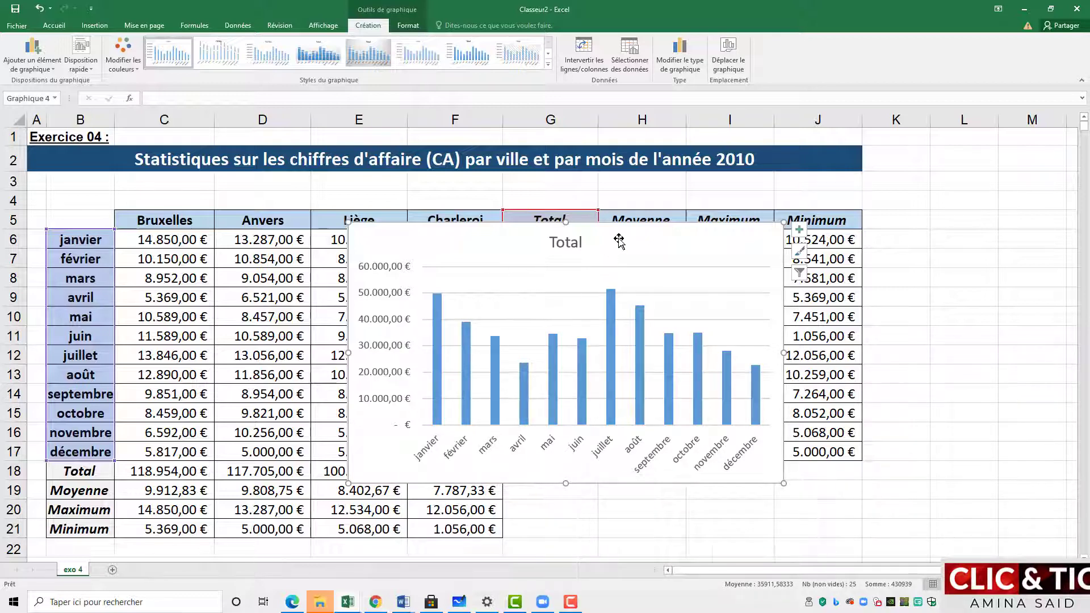
mouse_move(621, 241)
mouse_down()
mouse_move(838, 607)
mouse_move(814, 536)
mouse_move(535, 560)
mouse_move(316, 434)
mouse_up()
scroll(829, 347, up, 5)
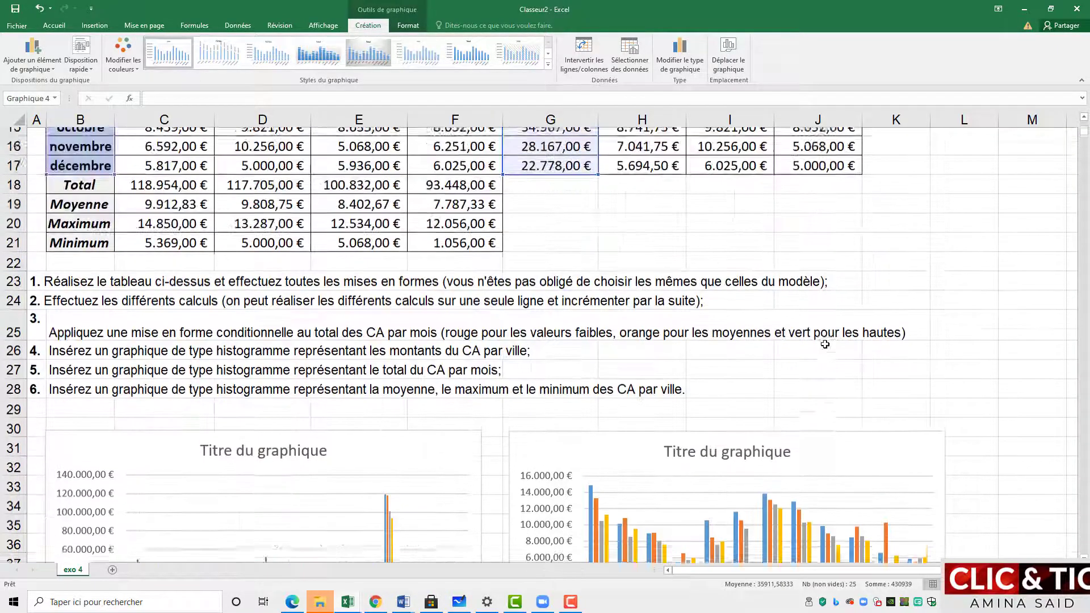
scroll(829, 348, up, 1)
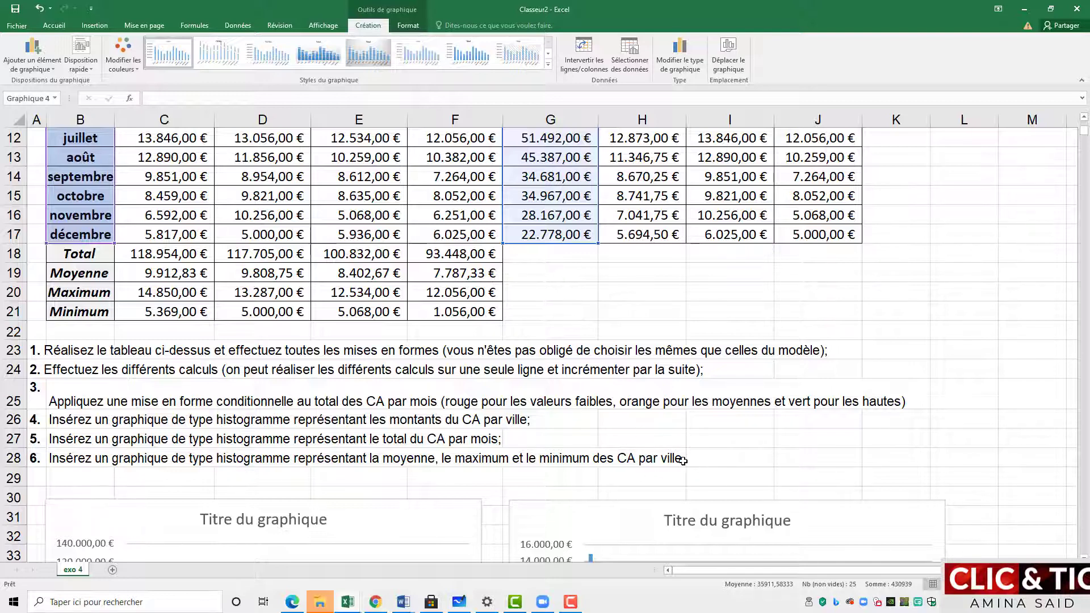
scroll(683, 460, up, 1)
scroll(625, 398, up, 3)
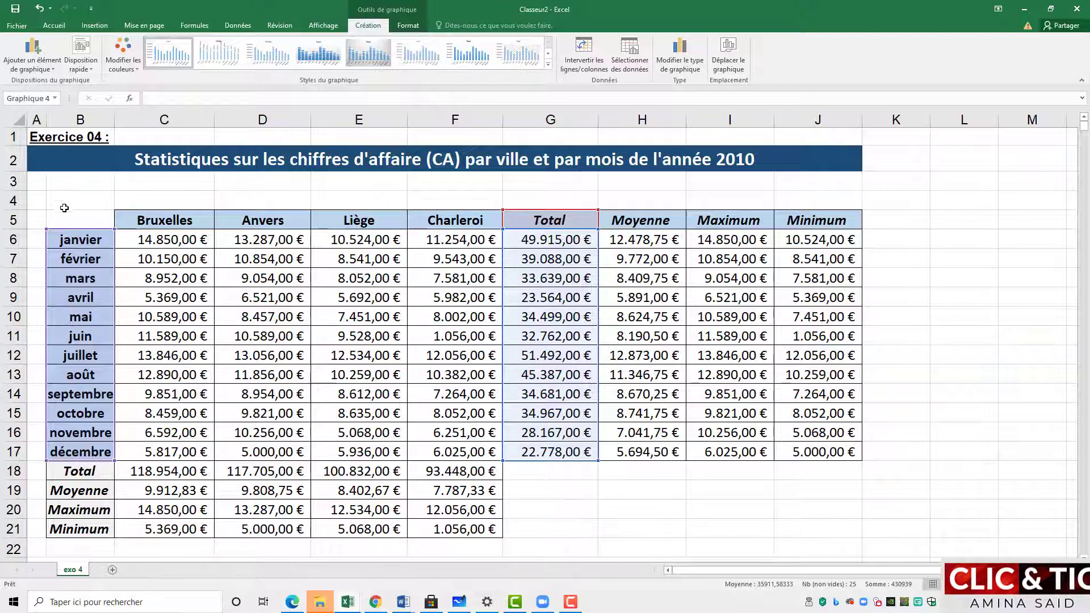
Chart B5:F5 with the Moyenne, Maximum, Minimum rows as clustered columns beside the Total chart
drag(63, 219, 449, 222)
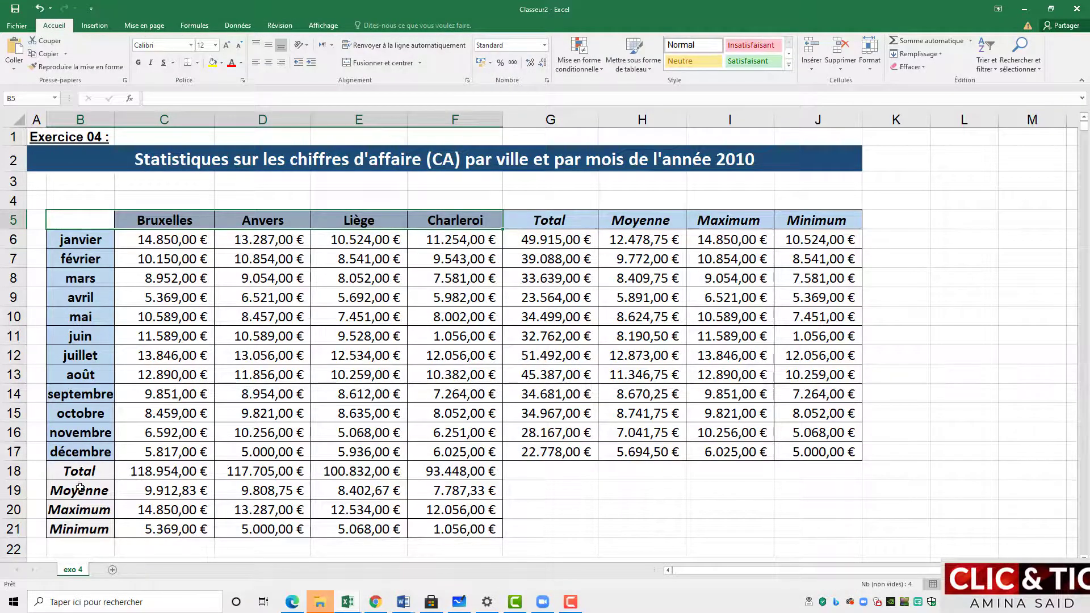
mouse_move(55, 492)
mouse_down()
mouse_move(404, 497)
mouse_move(478, 528)
mouse_up()
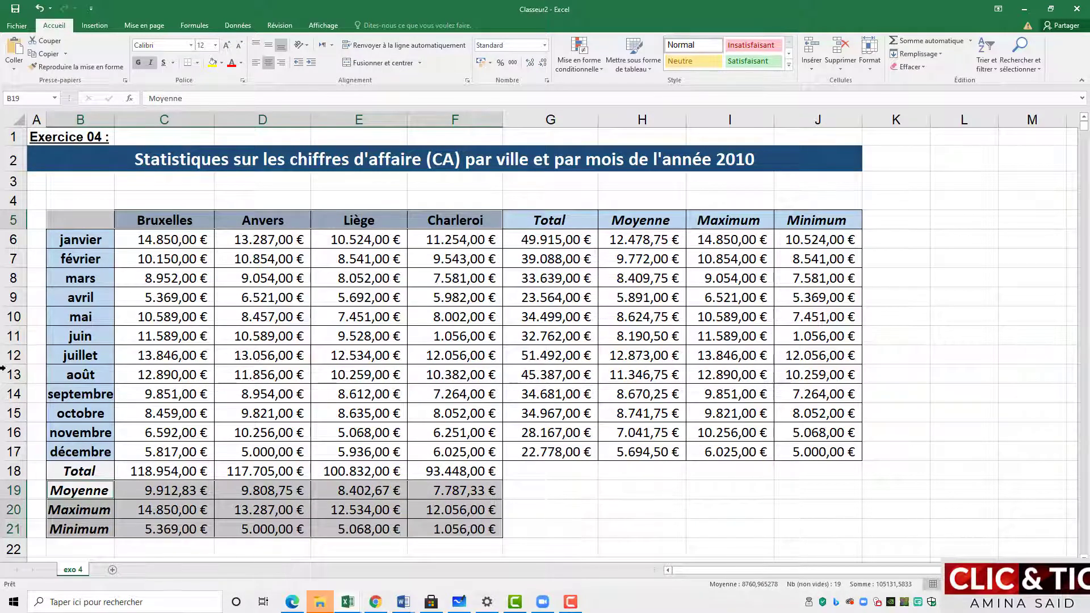
click(94, 25)
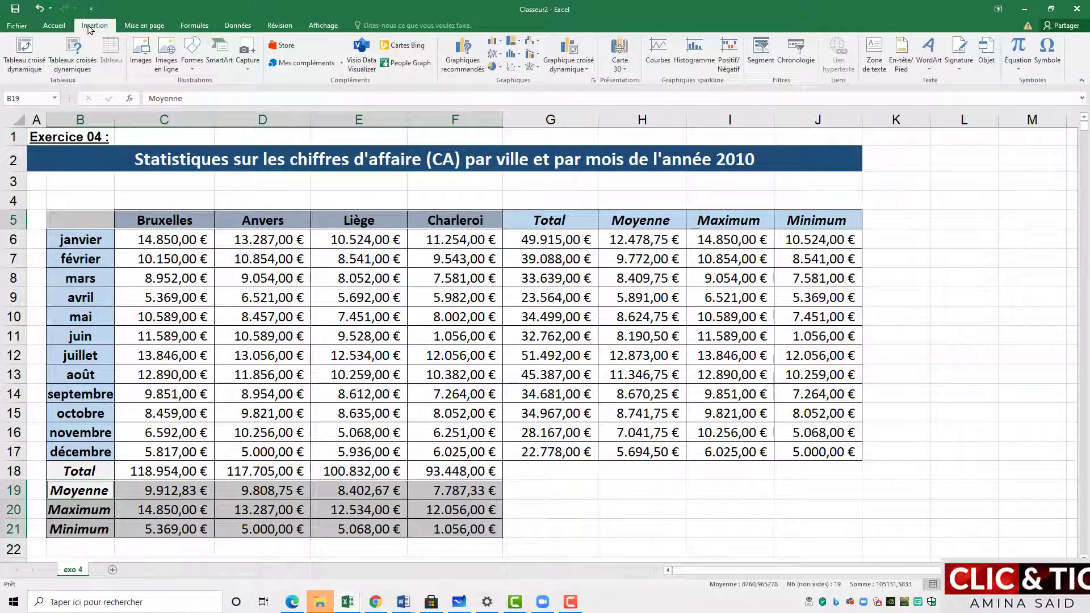
click(494, 41)
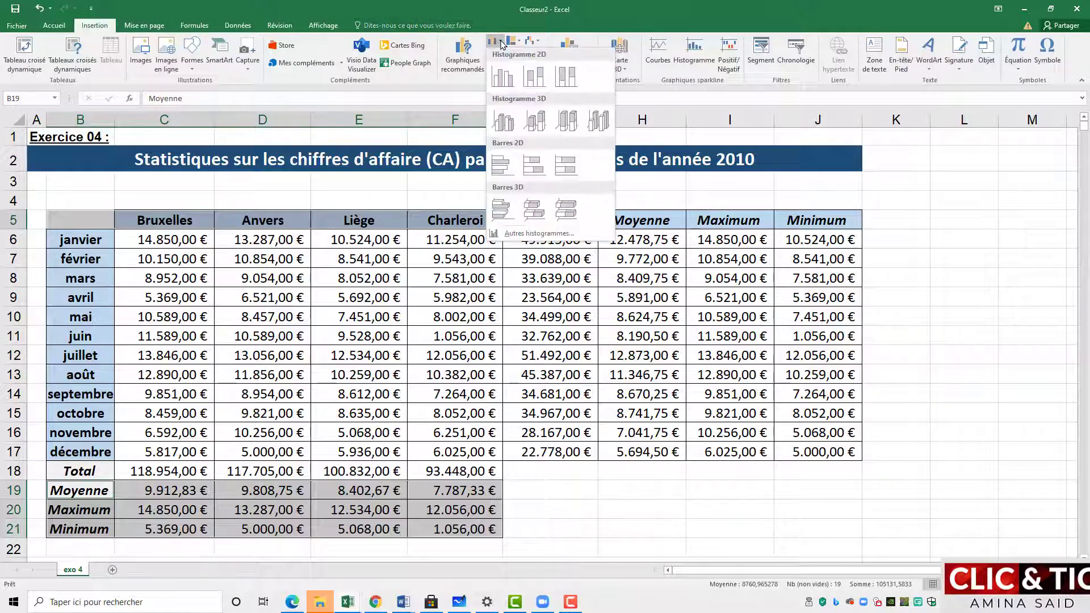
click(503, 80)
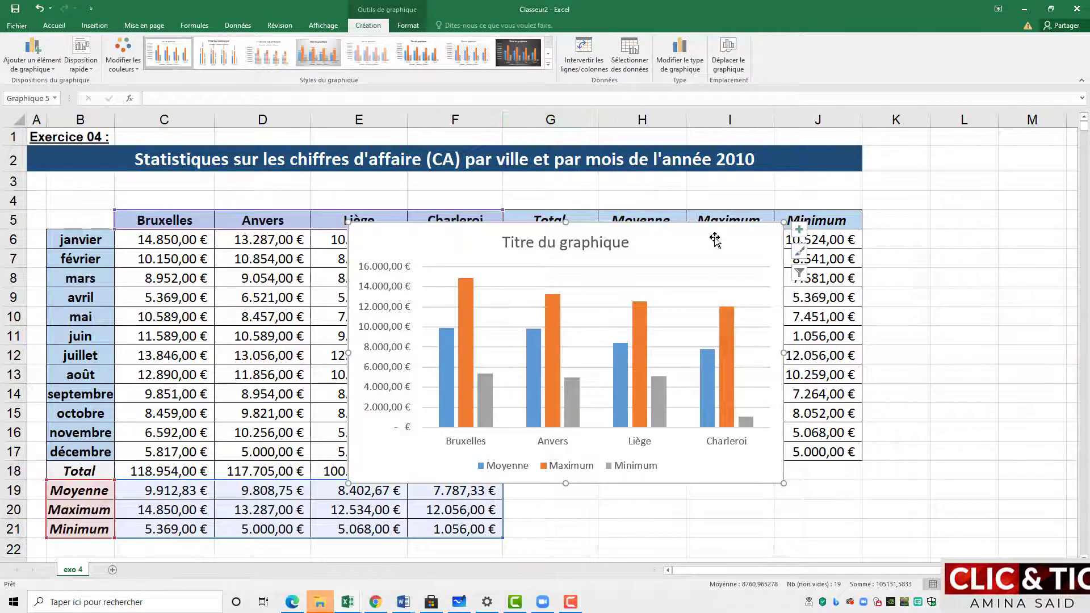
mouse_move(711, 240)
mouse_down()
mouse_move(741, 562)
mouse_move(773, 560)
mouse_move(876, 433)
mouse_up()
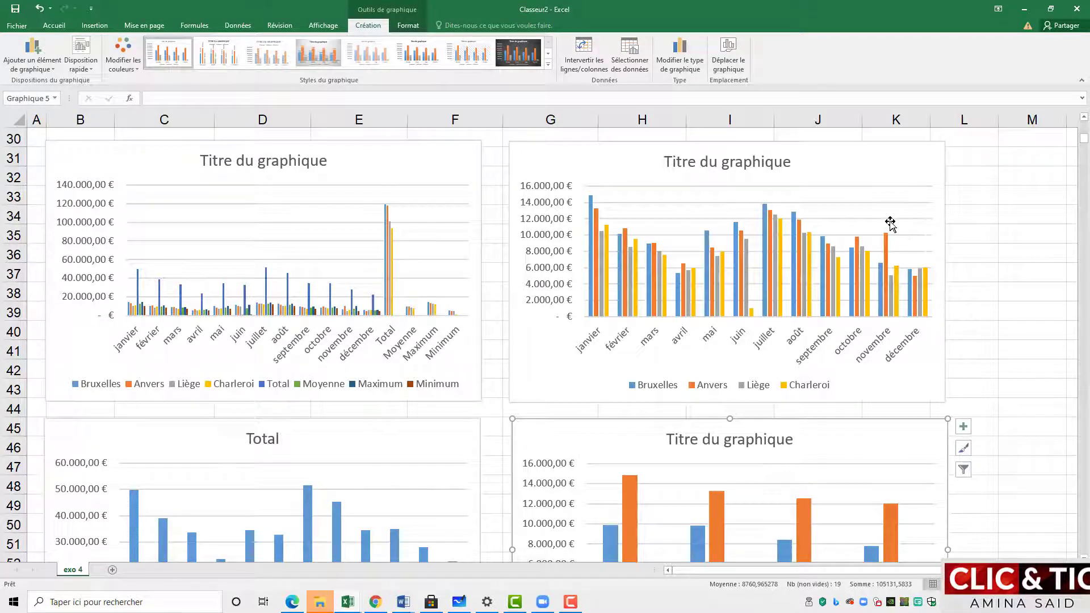
scroll(1041, 341, down, 1)
scroll(570, 275, up, 1)
scroll(636, 474, down, 2)
scroll(657, 494, down, 1)
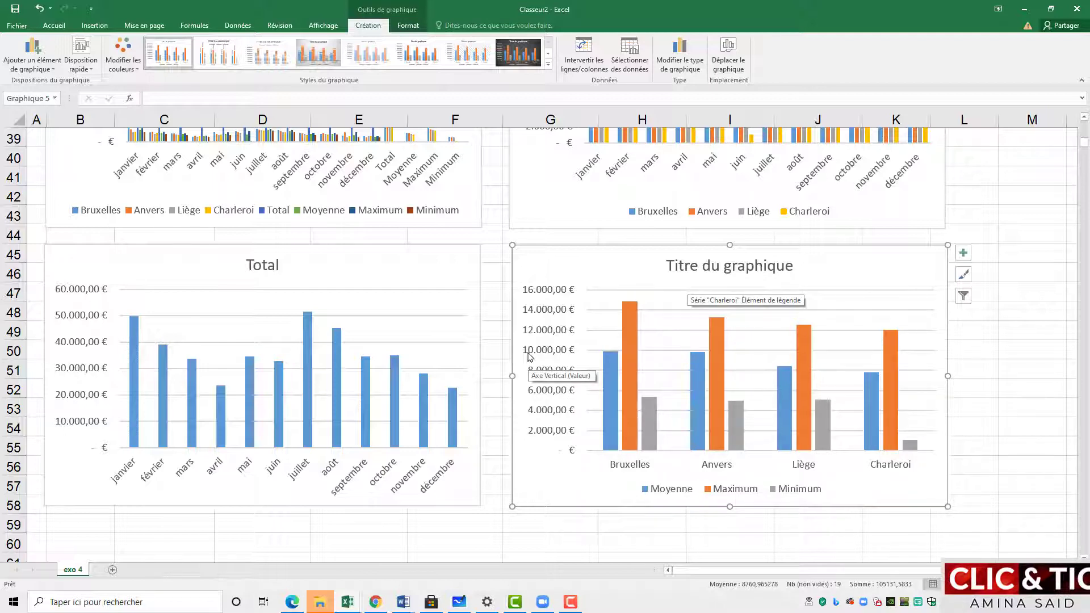
scroll(591, 287, up, 4)
scroll(591, 289, up, 3)
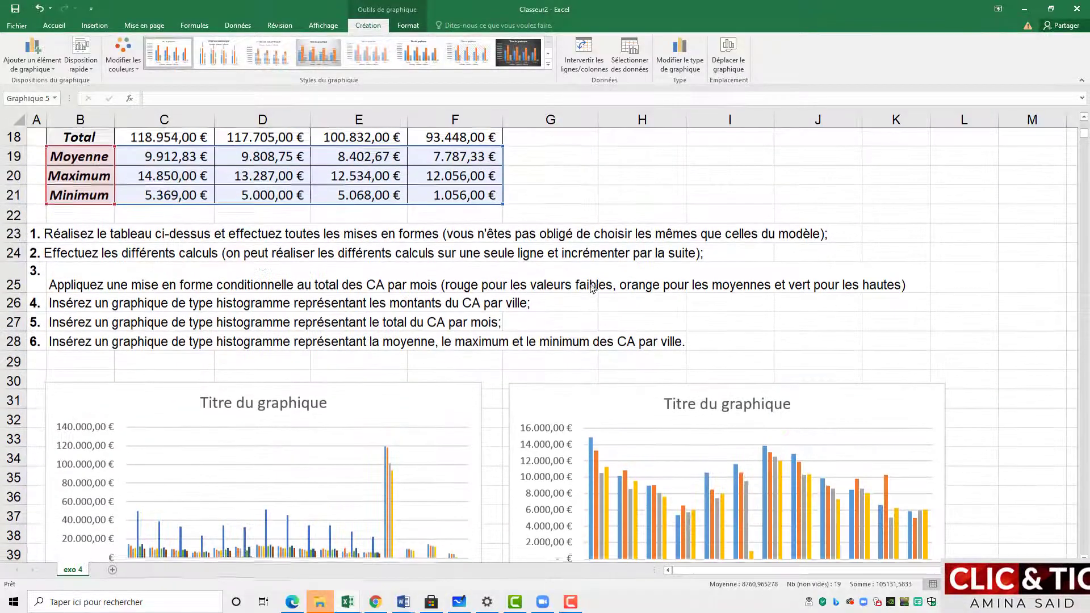
scroll(591, 289, up, 1)
scroll(568, 278, up, 4)
scroll(500, 259, up, 1)
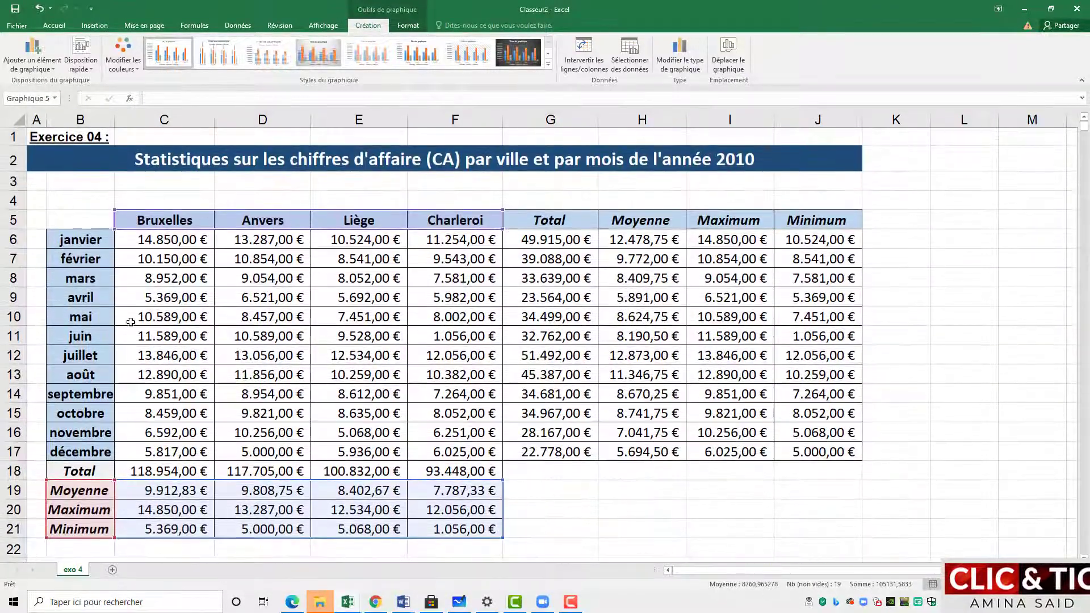